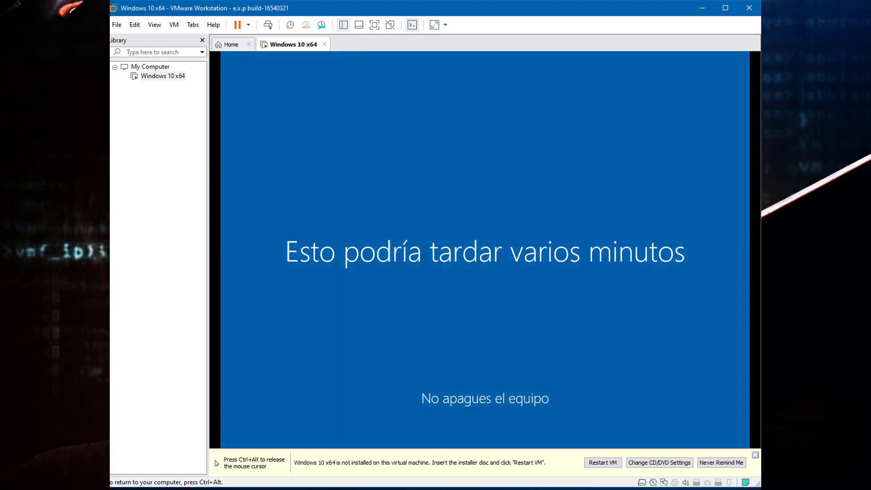
Release the pointer from the virtual machine and close the Library sidebar.
key("ctrl+alt")
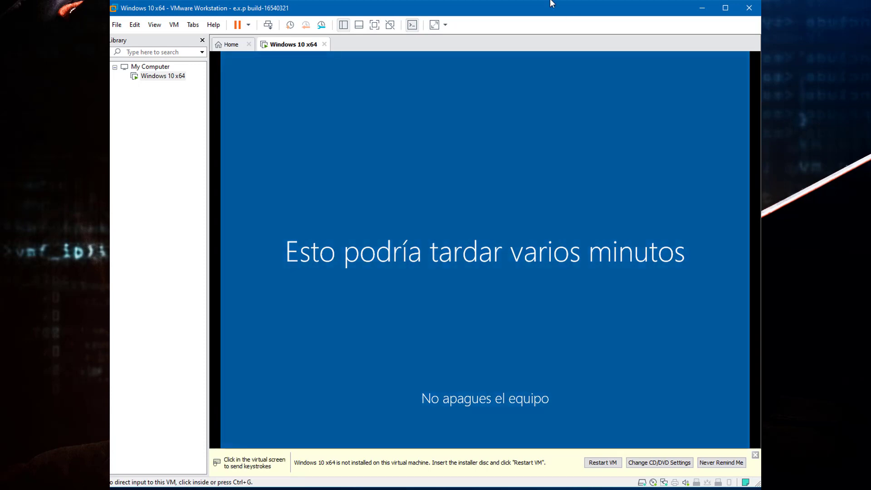
left_click(202, 40)
left_click(200, 54)
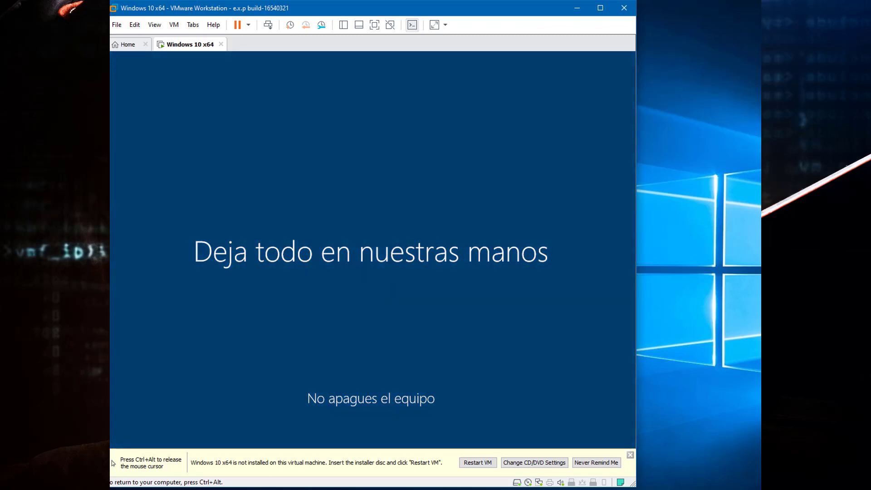
Widen the virtual machine's window by extending both its right and left borders.
key("ctrl+alt")
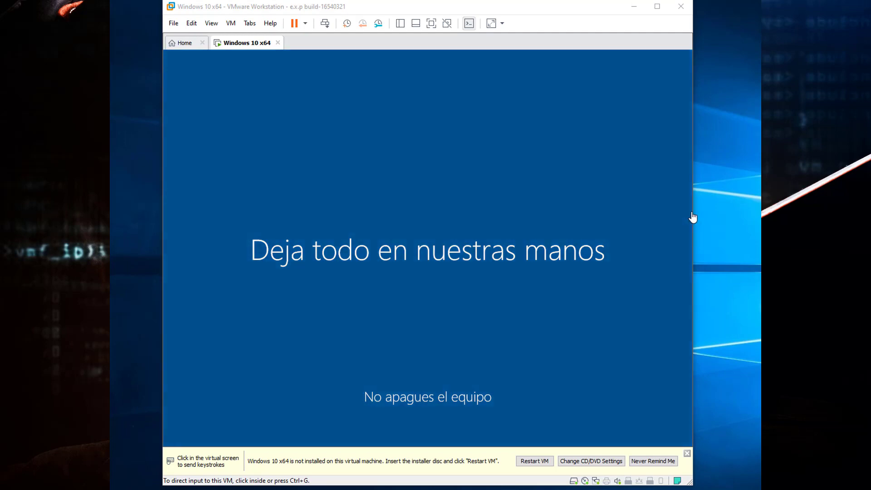
left_click_drag(691, 210, 761, 217)
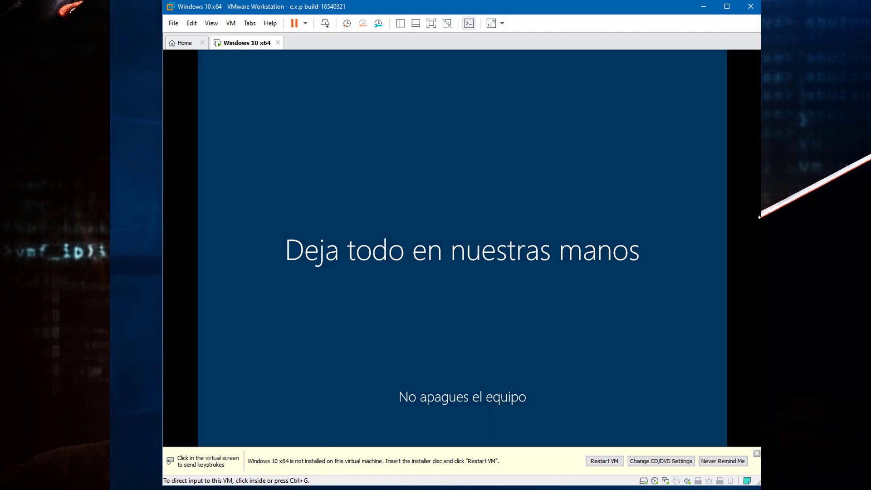
key("ctrl+g")
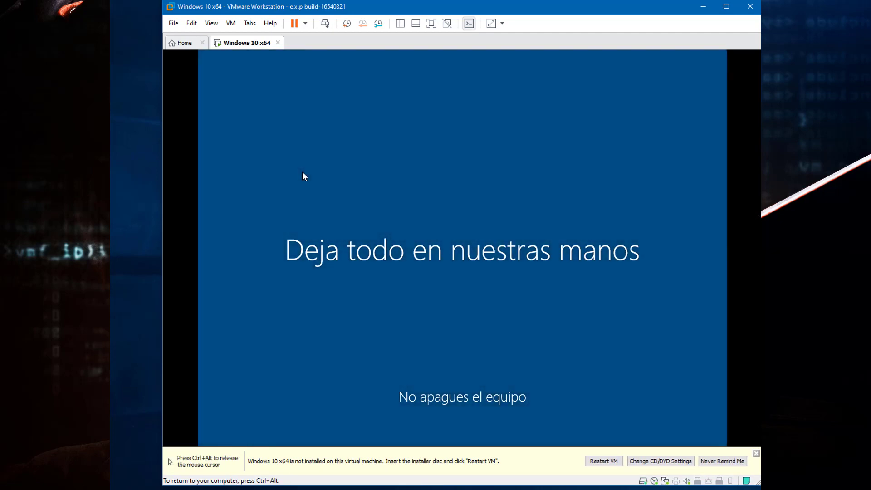
key("ctrl+alt")
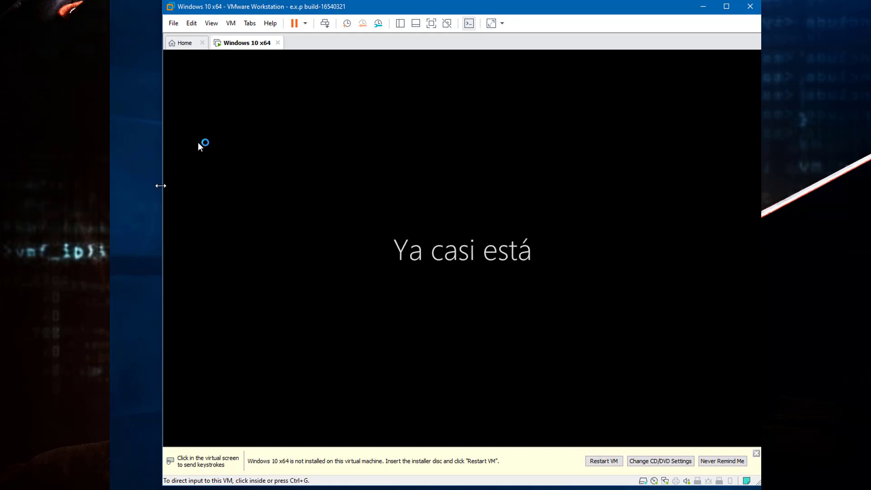
left_click_drag(161, 186, 112, 184)
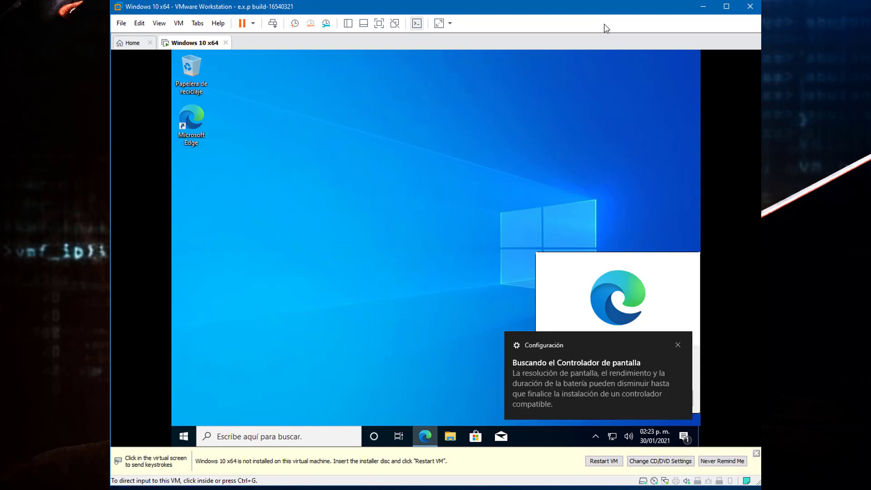
Enable Free Stretch for the Windows 10 x64 guest display.
left_click(559, 167)
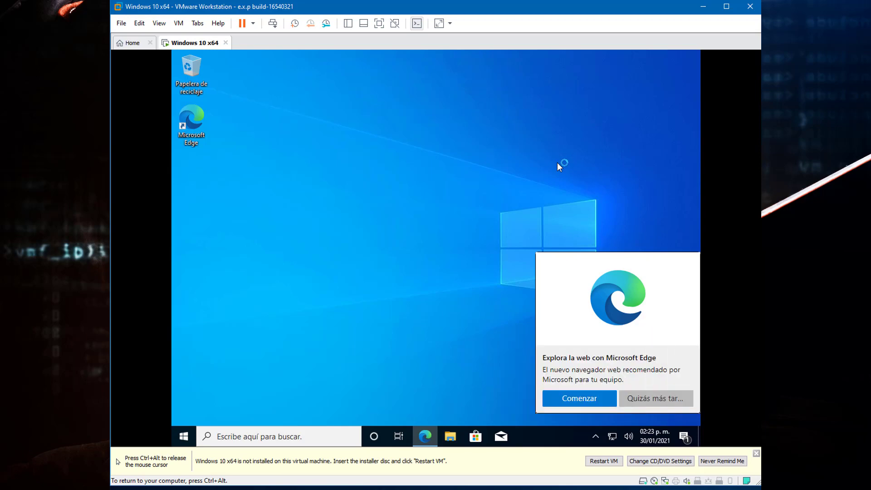
key("ctrl+alt")
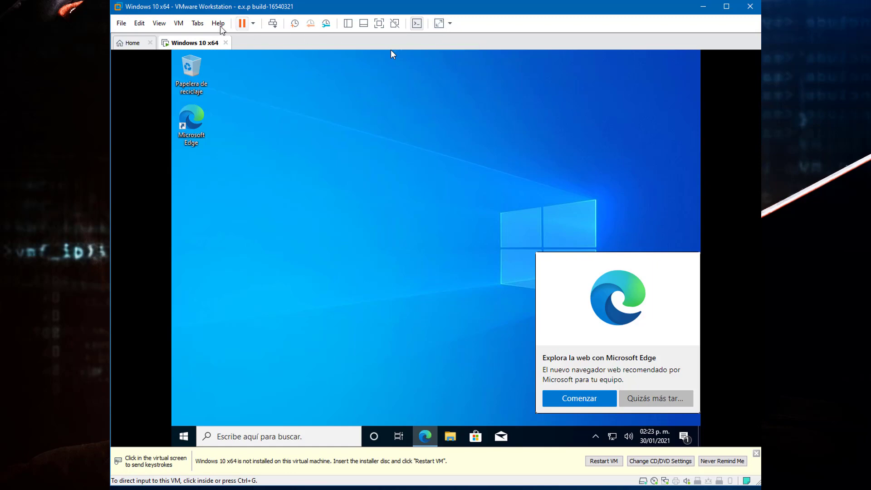
left_click(161, 27)
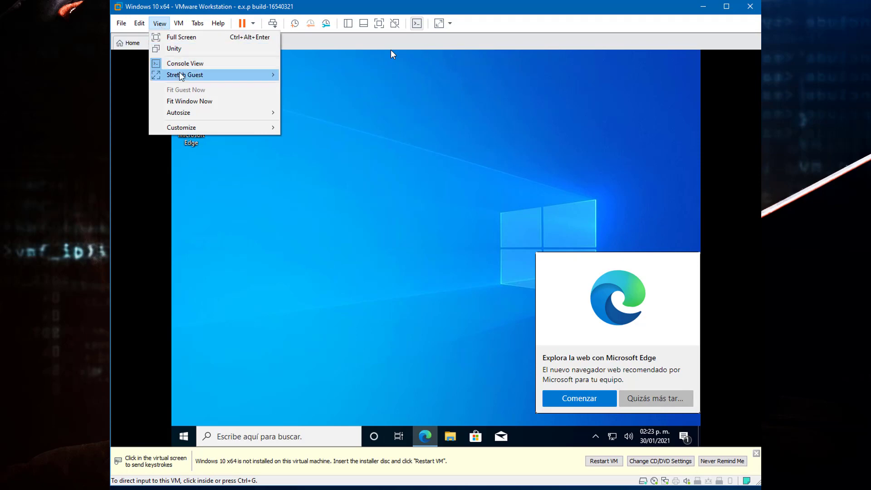
mouse_move(183, 80)
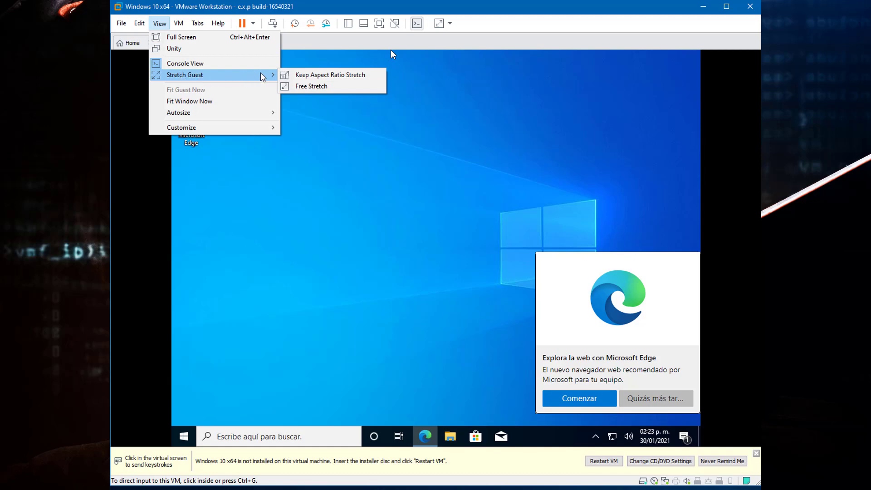
left_click(290, 87)
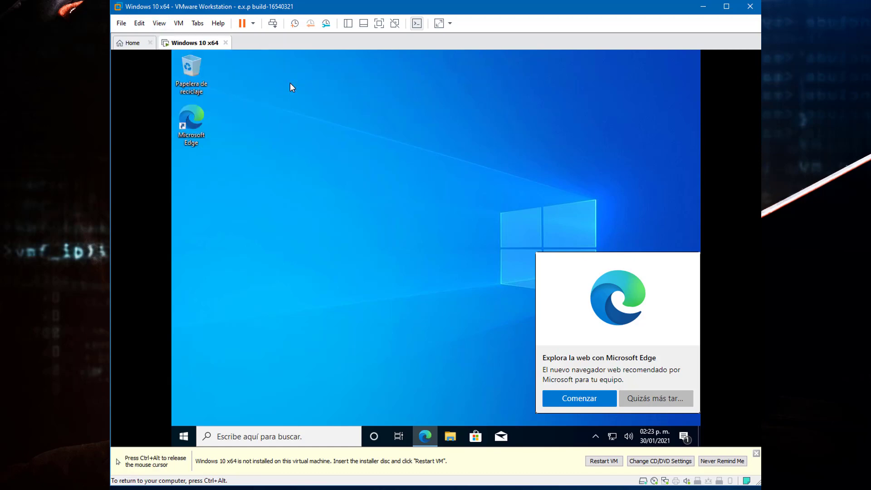
key("ctrl+alt")
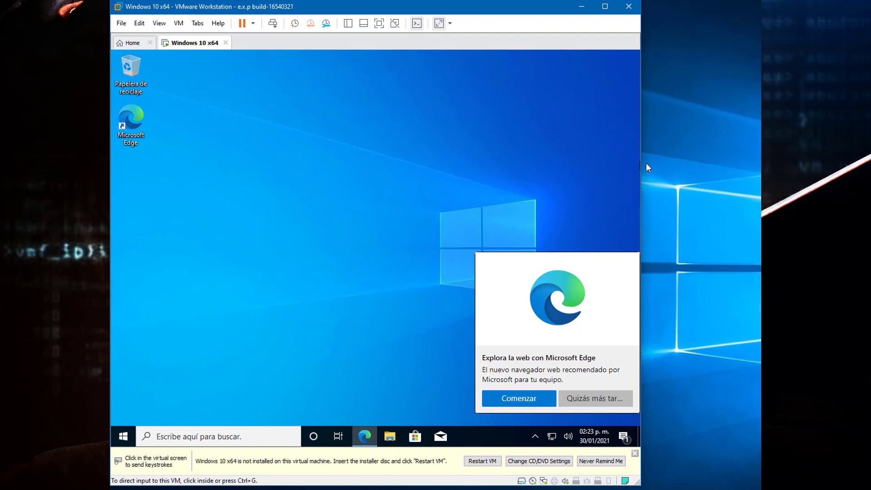
Show the virtual machine in full screen and turn off Free Stretch for the guest display.
left_click(160, 23)
left_click(165, 37)
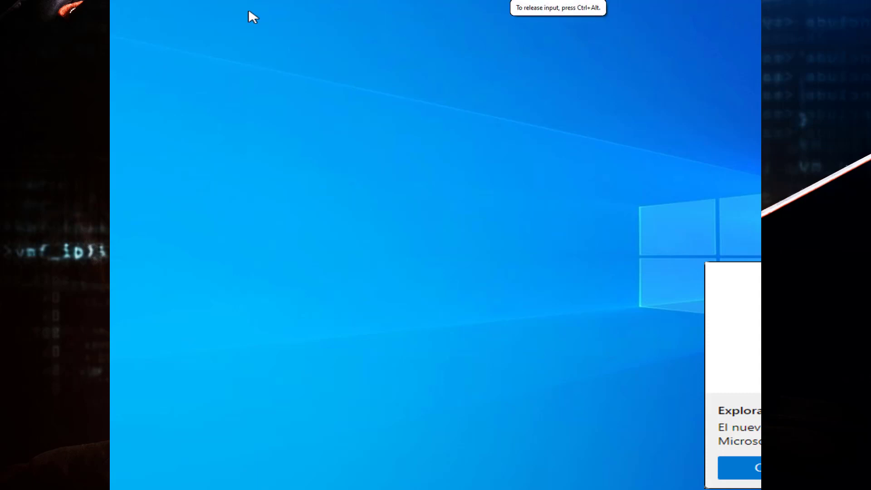
left_click(179, 2)
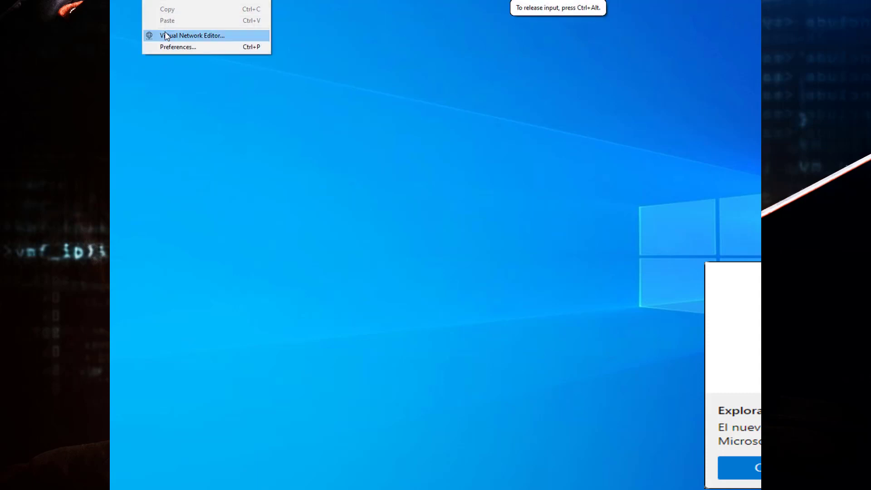
left_click(179, 1)
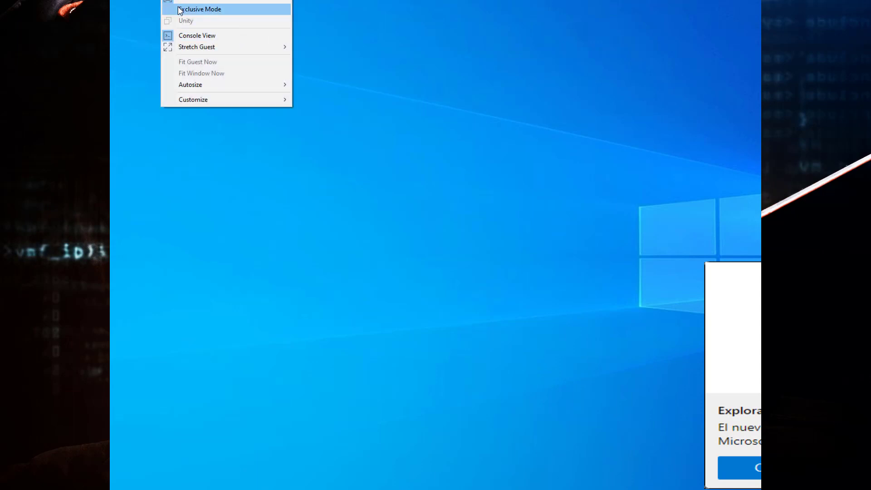
mouse_move(178, 50)
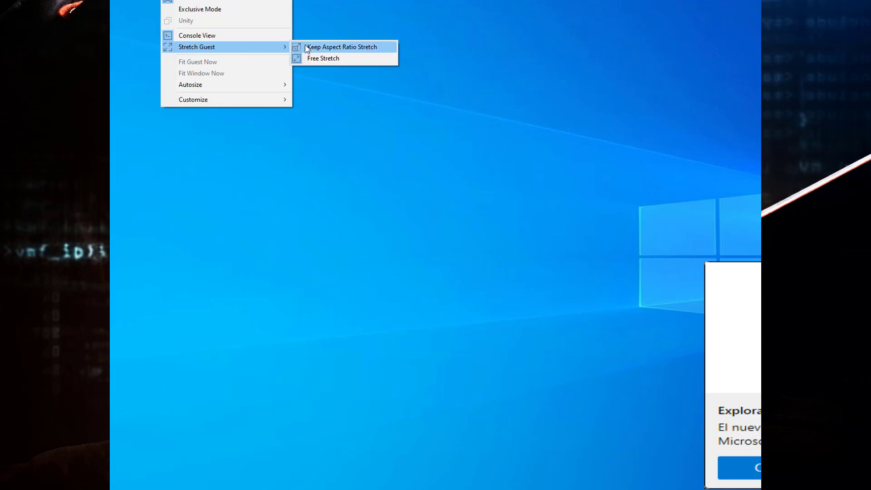
left_click(312, 58)
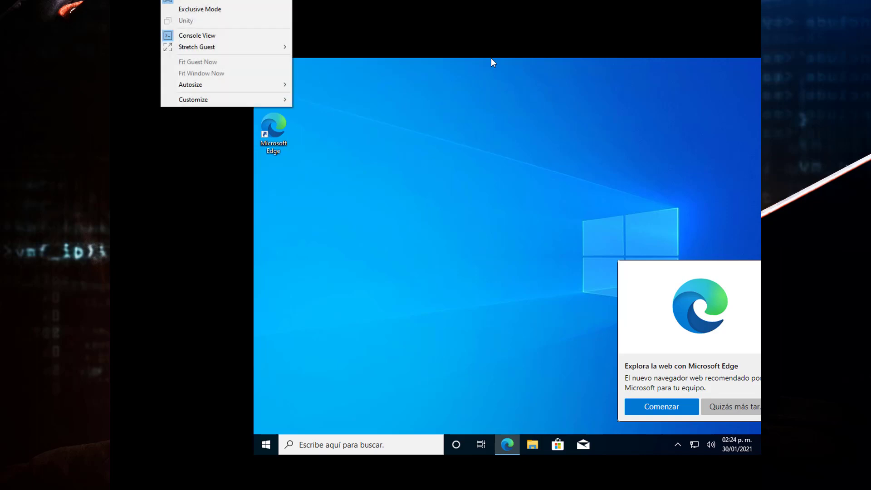
Put the virtual machine into Exclusive Mode and confirm the switch.
left_click(174, 11)
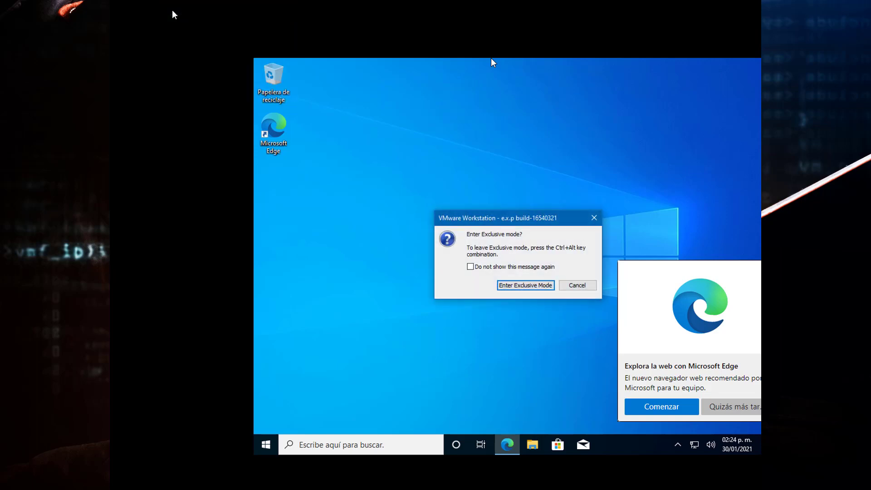
left_click(534, 290)
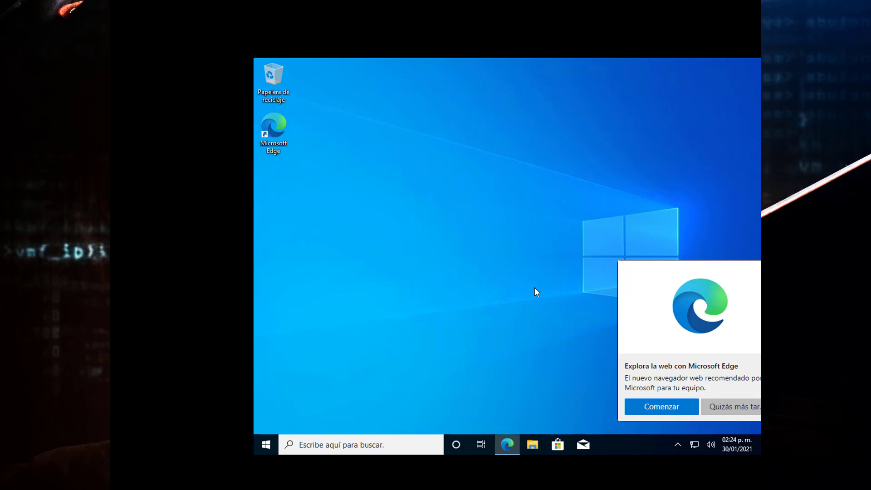
Start Microsoft Edge from its welcome offer and finish its configuration without signing in.
left_click(685, 409)
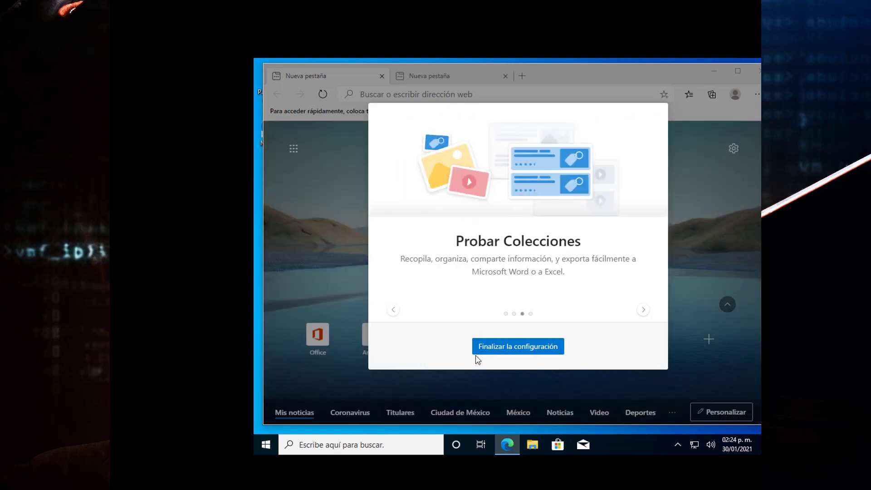
left_click(504, 347)
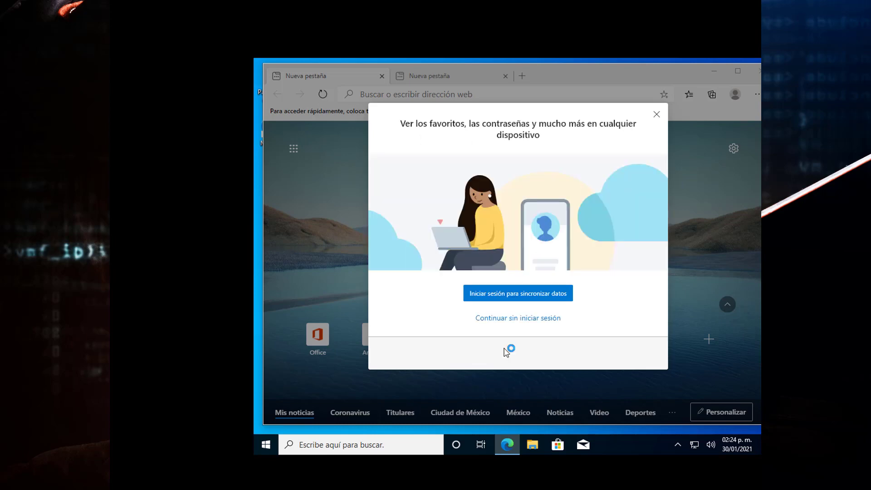
left_click(521, 318)
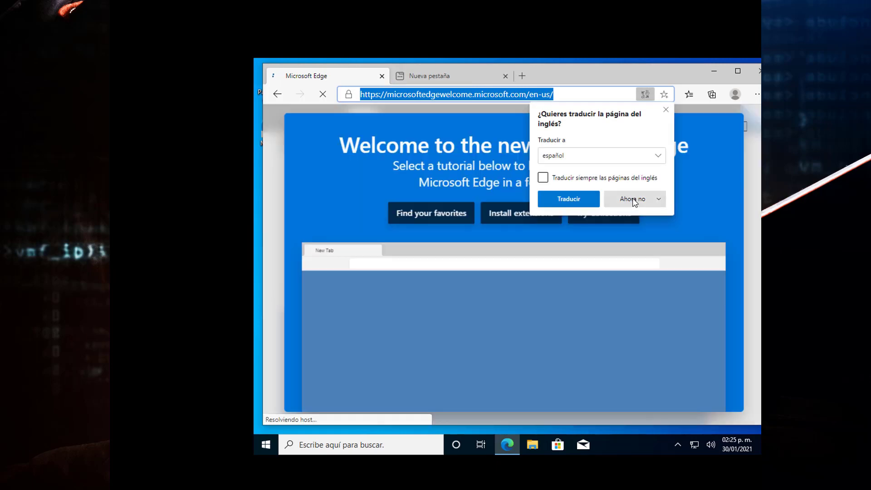
Decline the welcome page's translation and tutorial overlay, and minimize the Edge window.
left_click(633, 201)
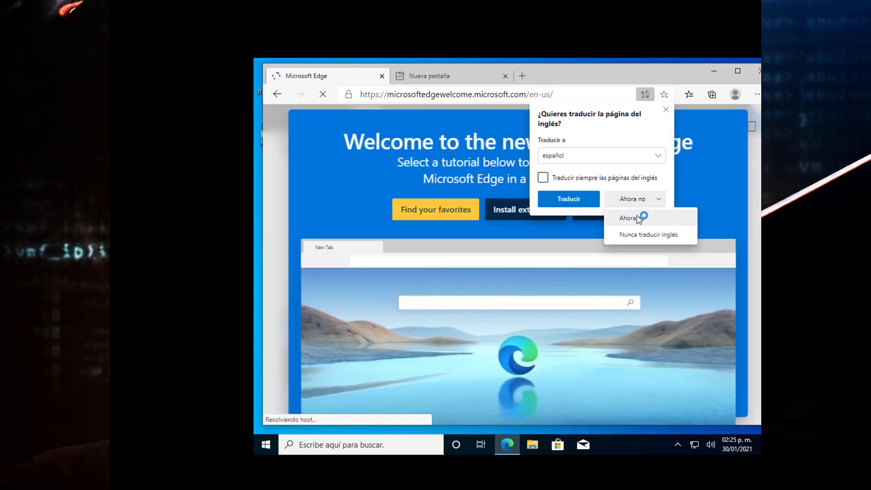
left_click(635, 219)
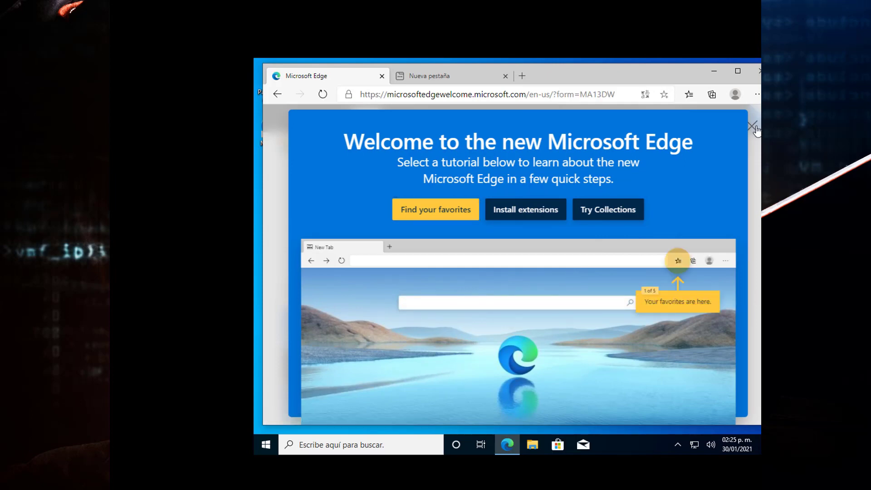
key("Escape")
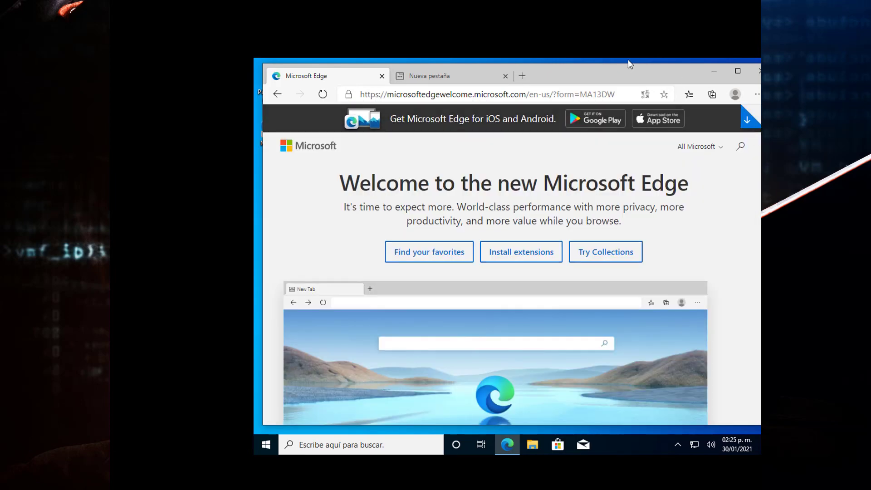
left_click(714, 71)
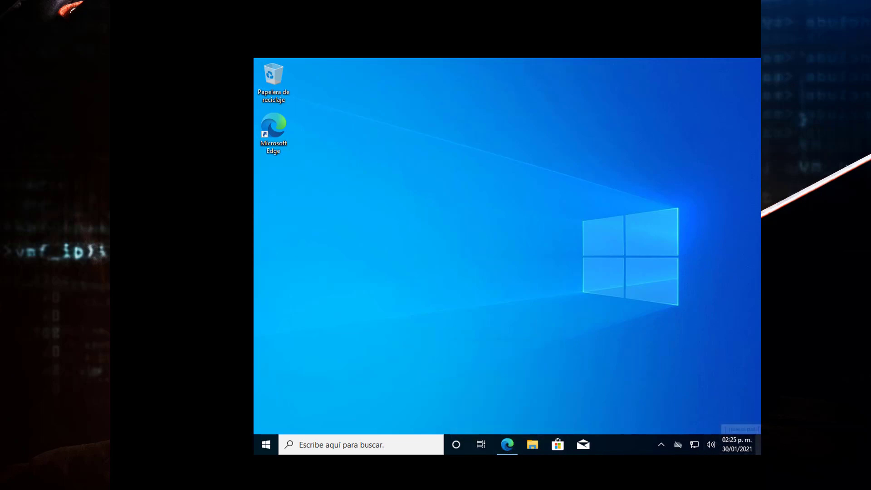
Examine the pending notification in the guest's notification center, and close the center.
left_click(756, 444)
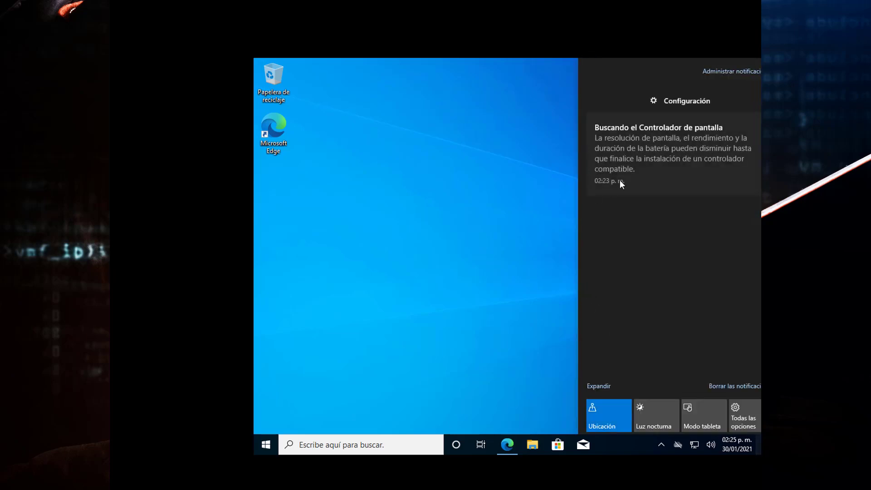
left_click(512, 173)
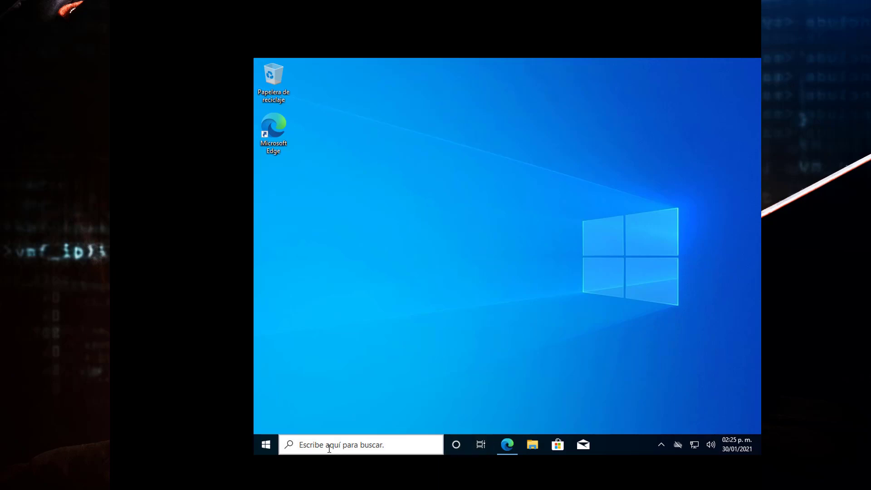
Launch the El tiempo app, complete its welcome setup with exact location access allowed, and close it.
key("super")
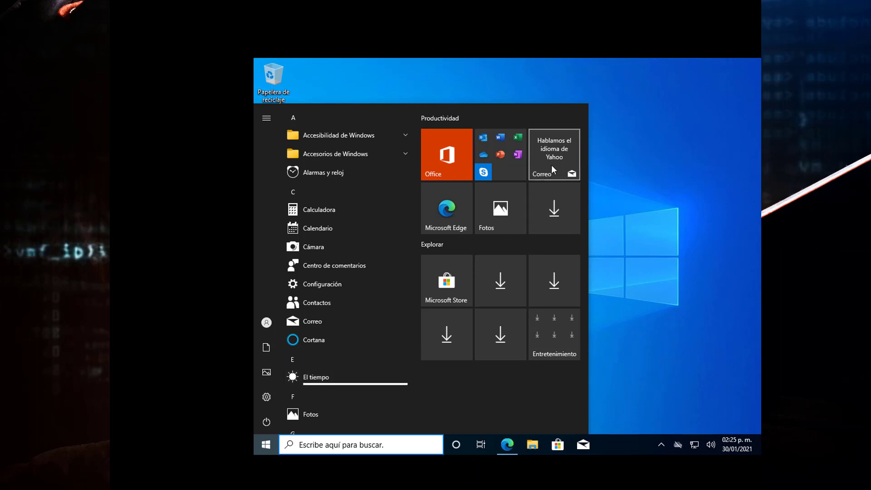
left_click(494, 216)
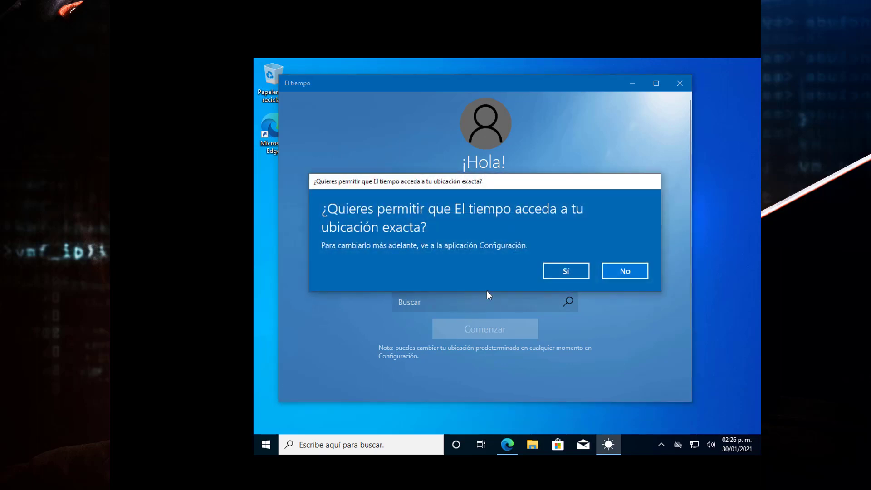
left_click(566, 271)
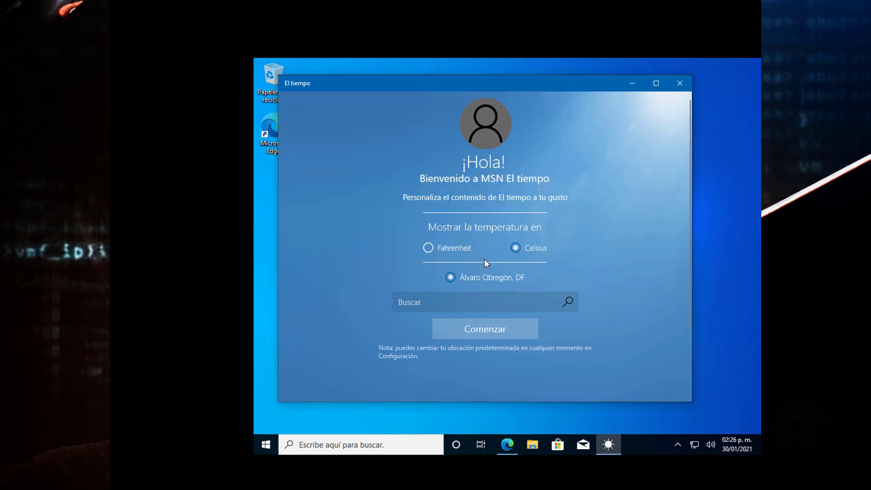
left_click(481, 330)
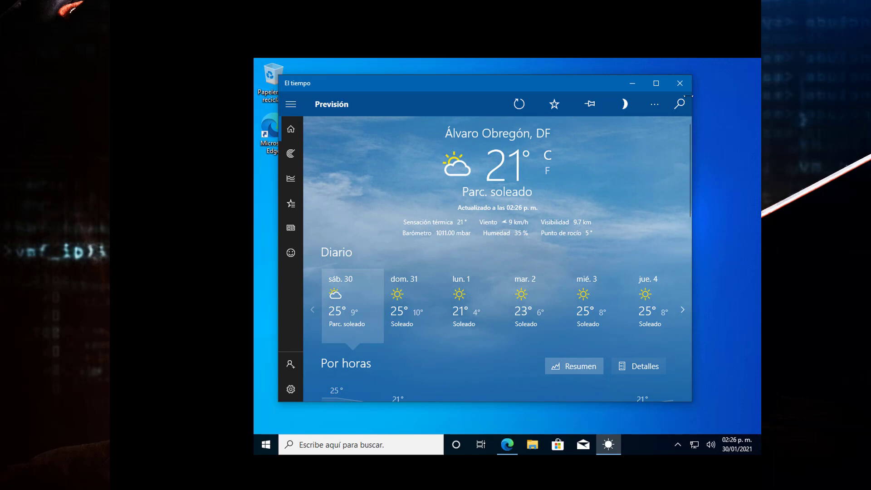
left_click(679, 83)
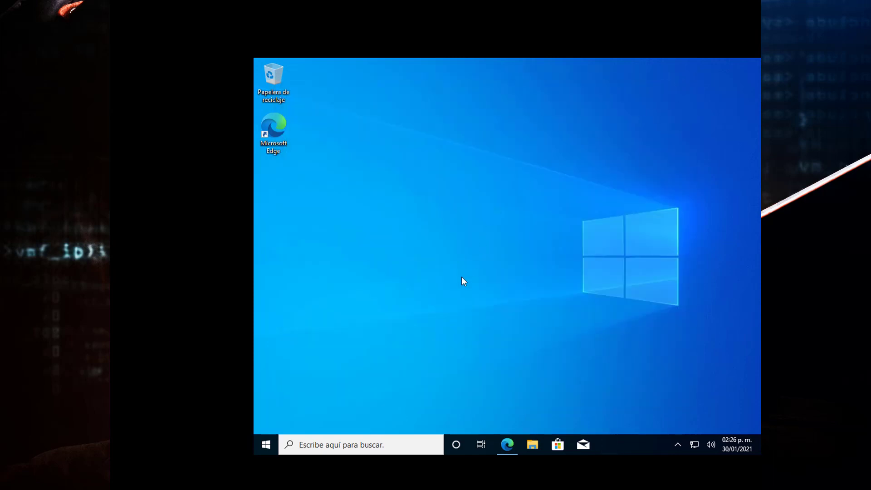
Set the guest desktop to show small icons.
right_click(432, 267)
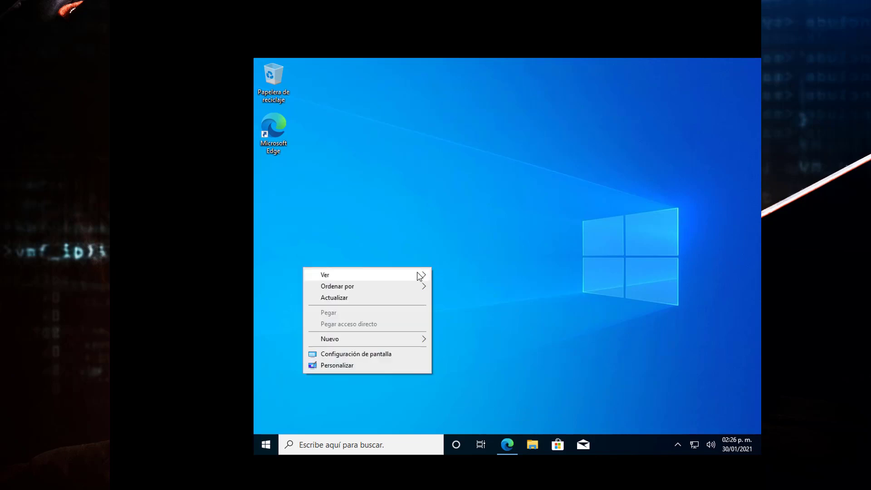
mouse_move(419, 276)
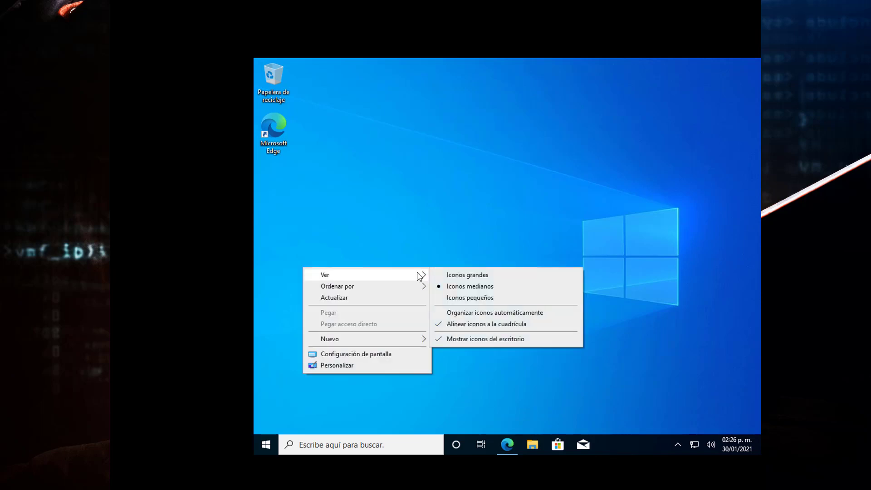
left_click(438, 299)
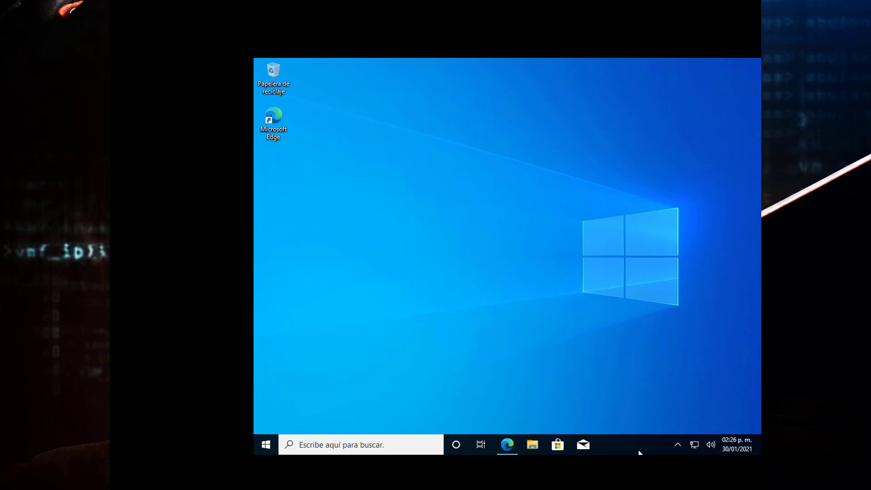
Open the guest's system display settings and switch night light on and back off.
left_click(266, 444)
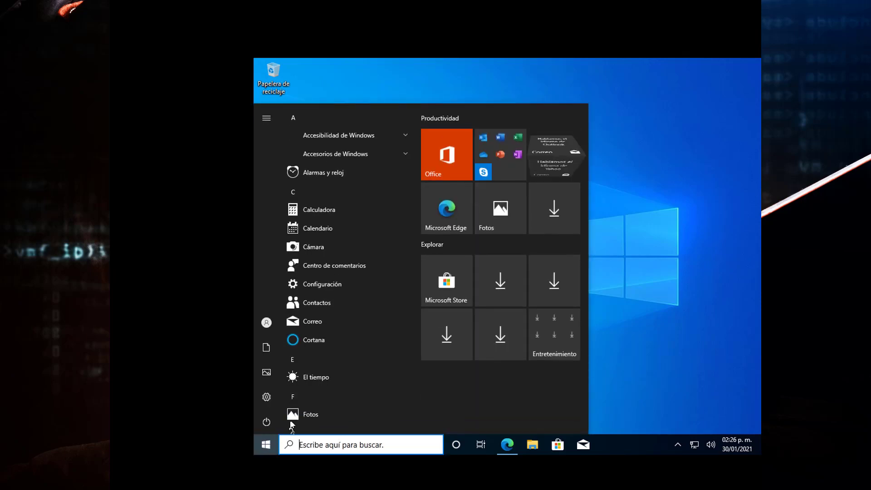
left_click(341, 285)
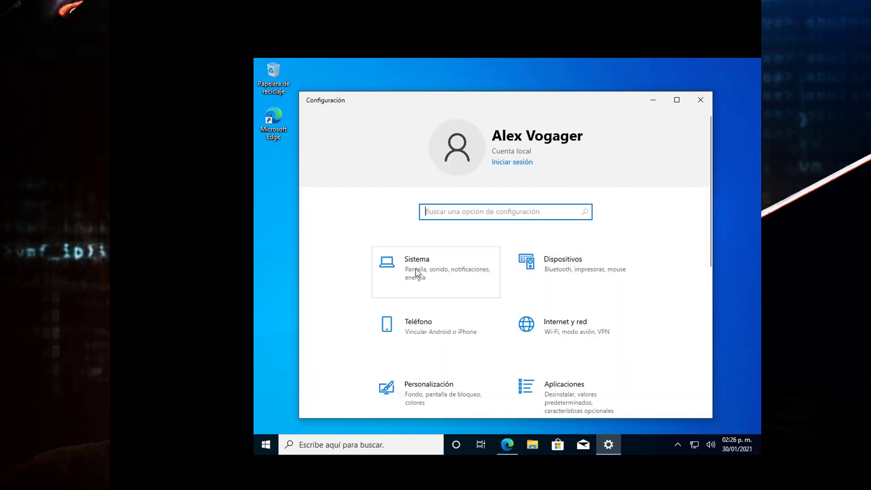
left_click(417, 271)
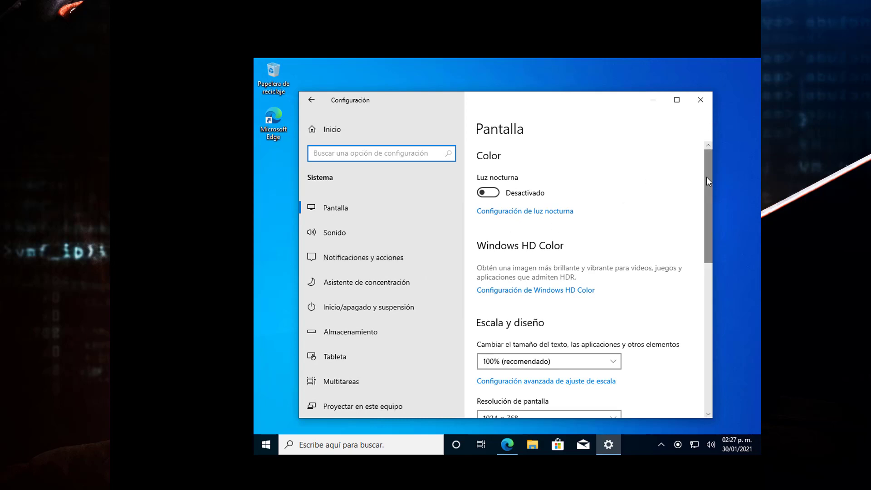
left_click(496, 196)
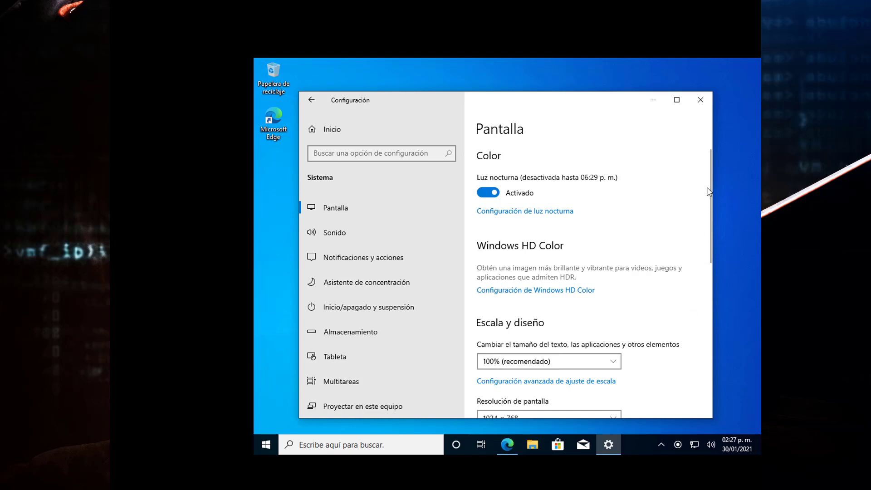
left_click(489, 193)
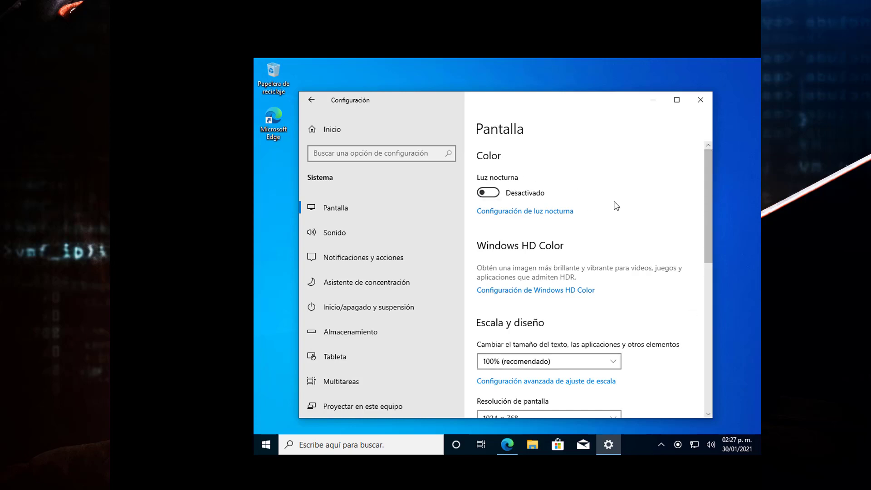
Review the remaining display options and the categories on the Configuración home page, down to the Windows activation link.
left_click_drag(706, 166, 707, 324)
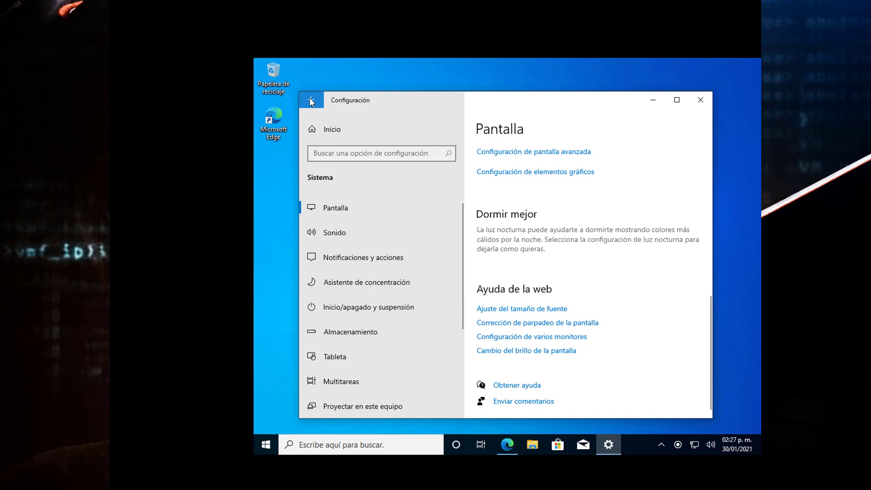
left_click(350, 131)
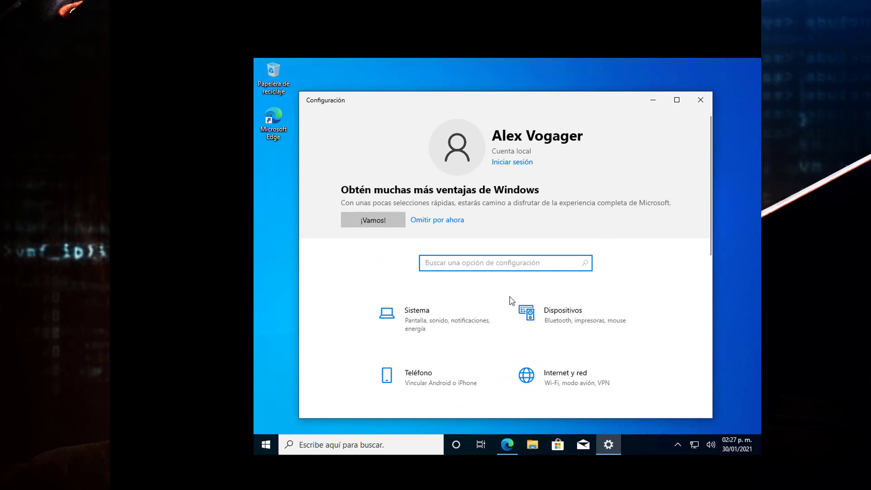
scroll(511, 300, "down", 5)
scroll(511, 300, "down", 3)
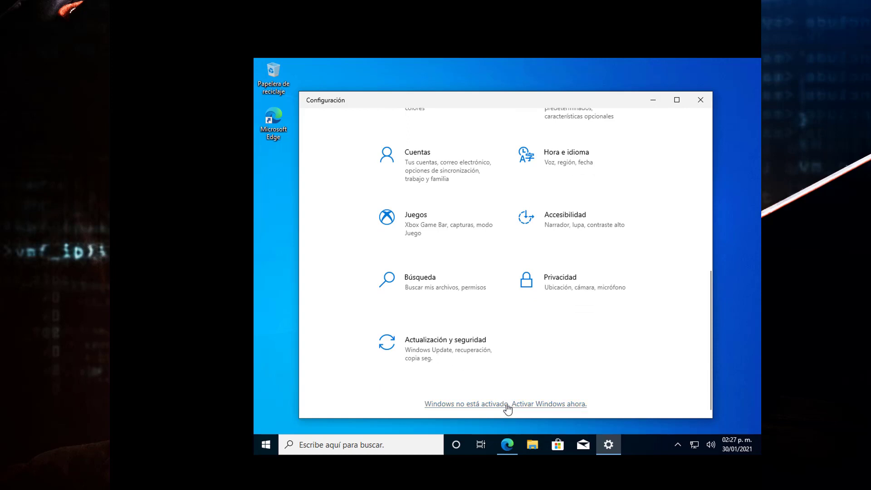
Shut down the guest Windows system.
left_click(273, 445)
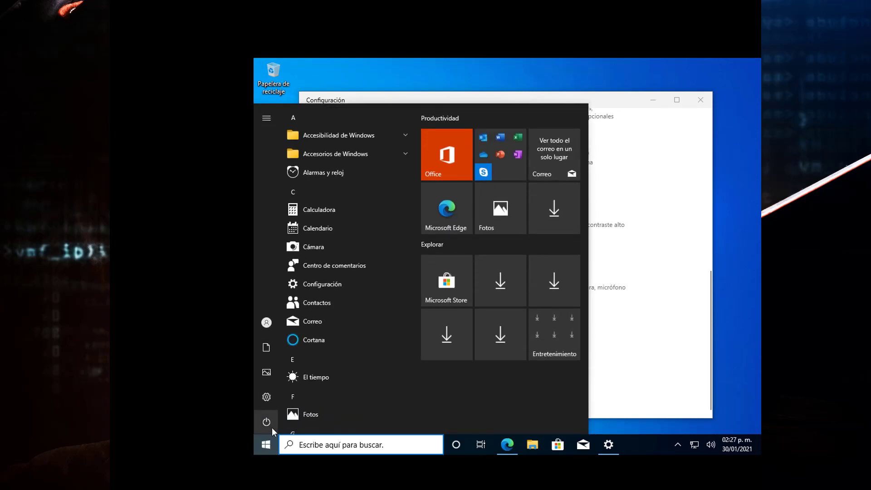
left_click(292, 423)
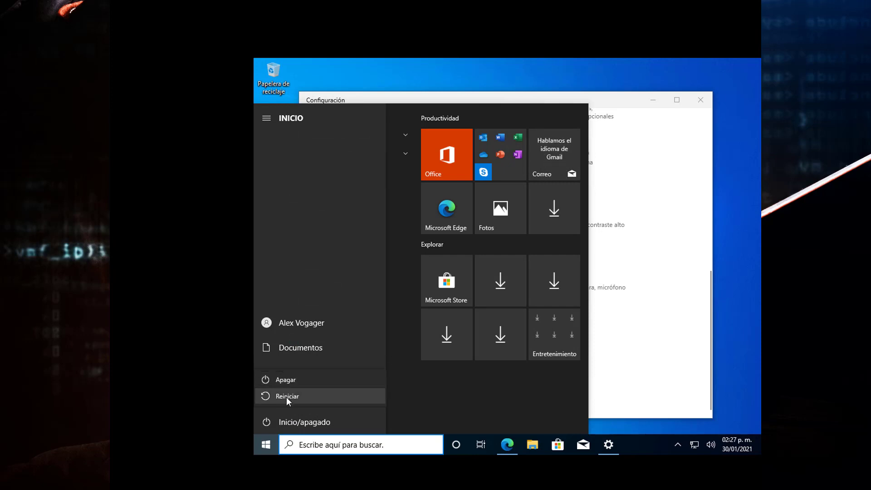
left_click(289, 384)
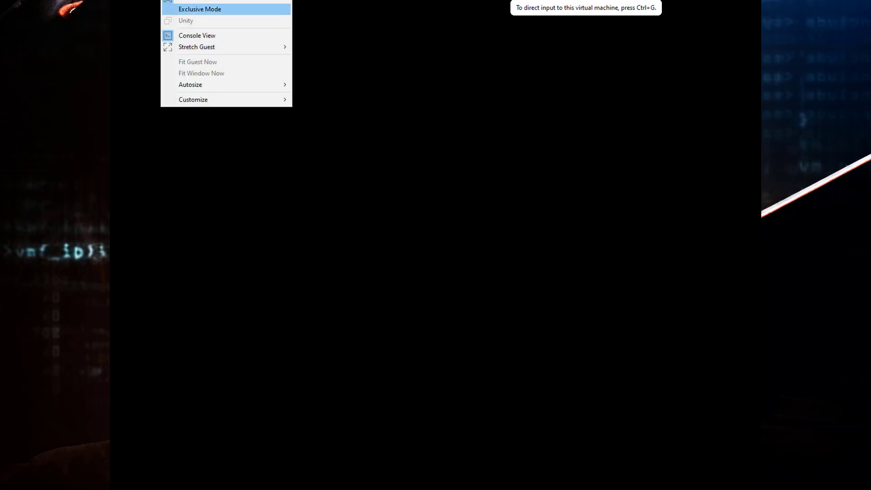
Request Exclusive Mode for the virtual machine, cancel its confirmation, and dismiss the removable devices hint.
key("Return")
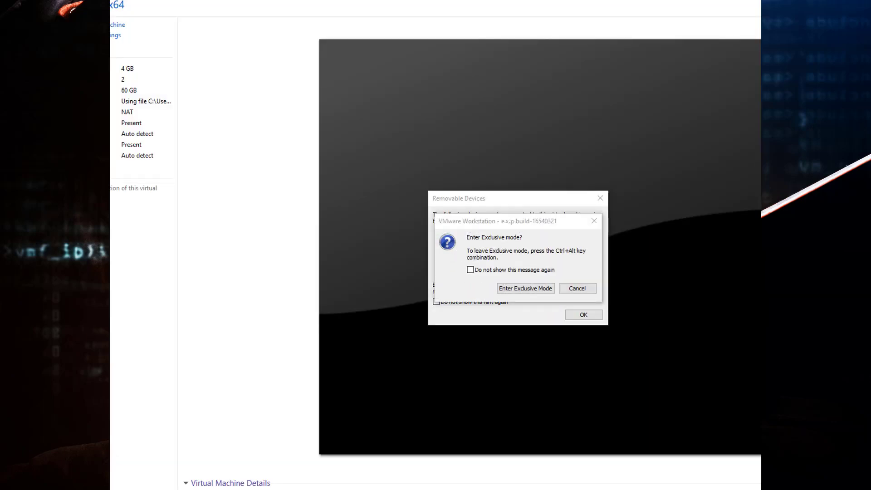
key("Tab")
key("Return")
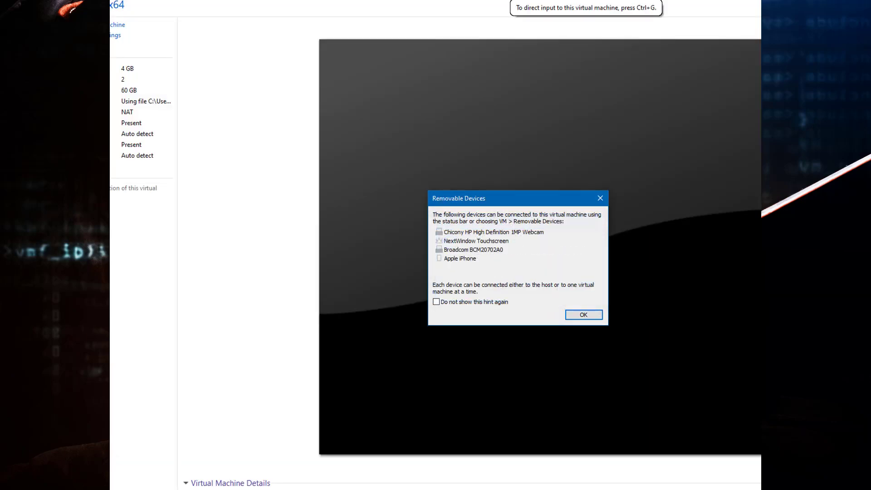
key("Return")
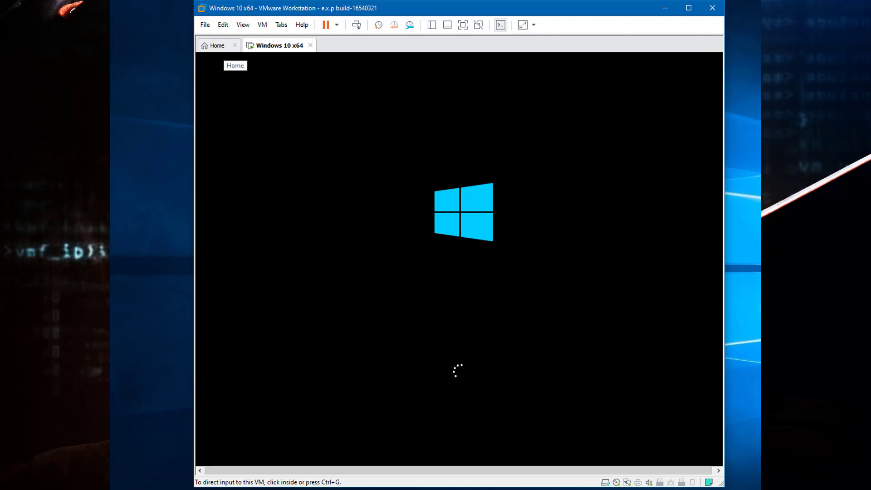
Visit the VMware Home page, return to the Windows 10 x64 machine, and sign in to the guest with the account password.
left_click(217, 45)
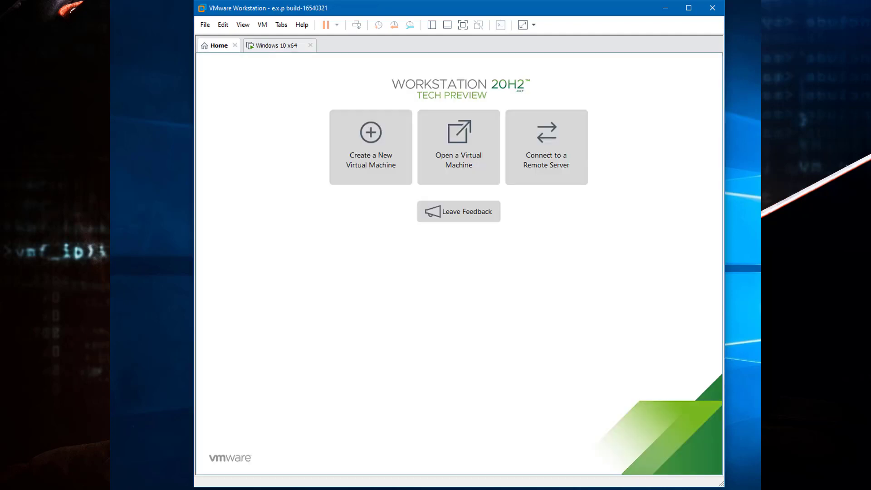
left_click(274, 45)
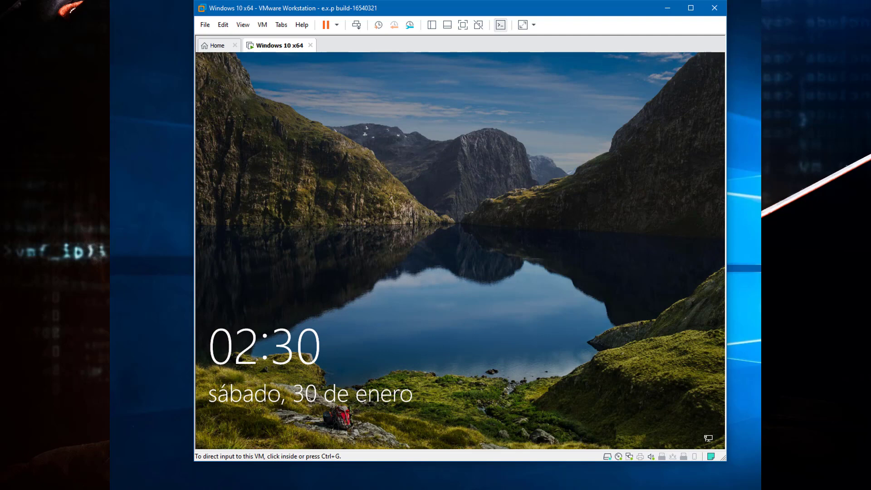
left_click(387, 323)
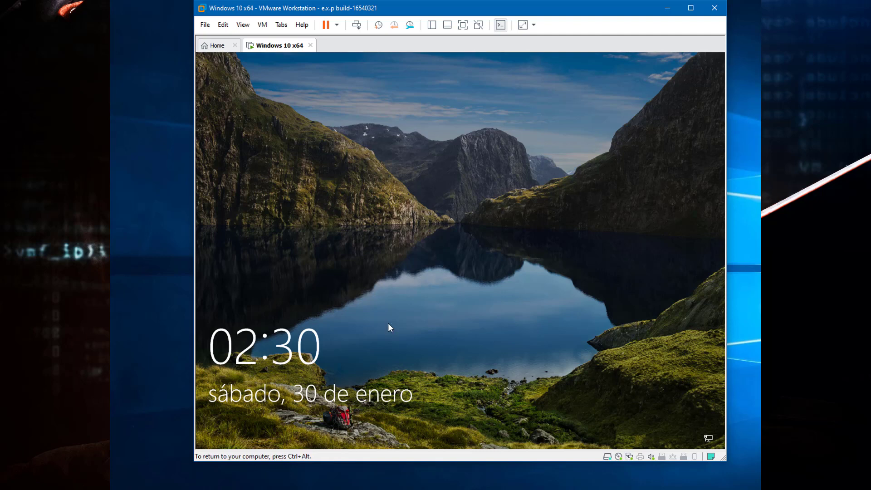
left_click(421, 313)
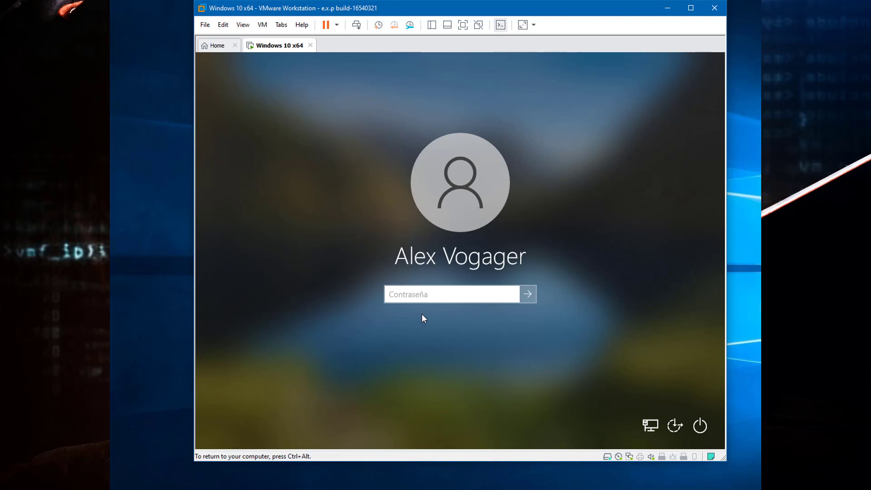
type("•")
key("Return")
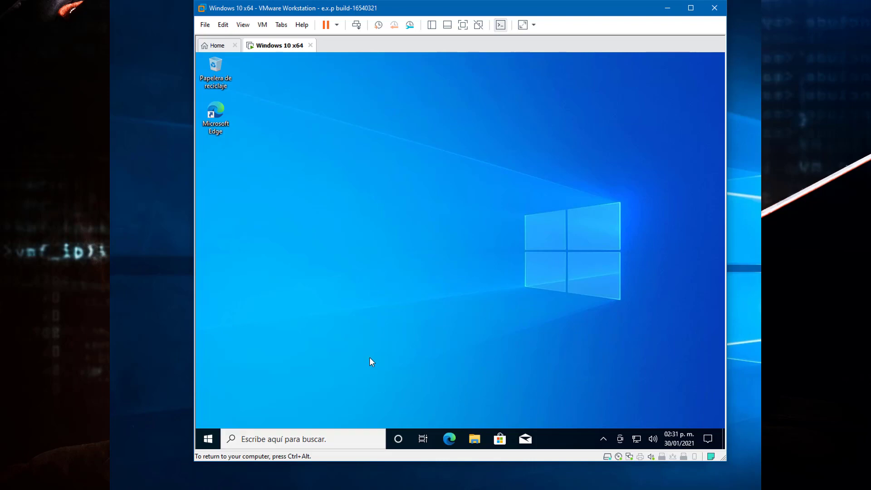
Launch Microsoft Store in the guest to view its main page, close it, and release the pointer to the host.
key("super")
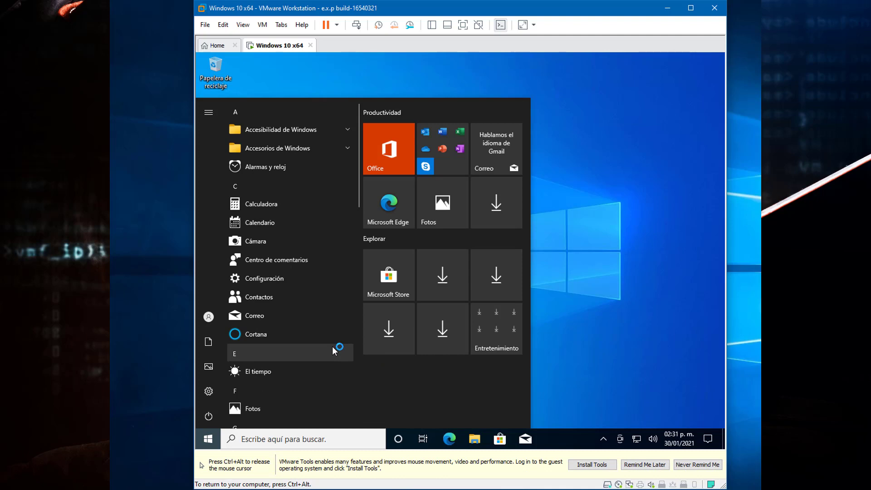
left_click(390, 285)
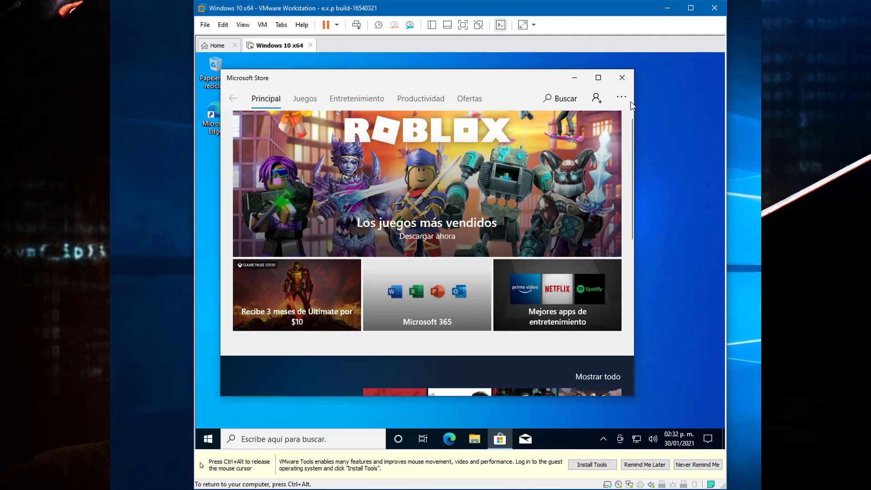
left_click(621, 77)
key("ctrl+alt")
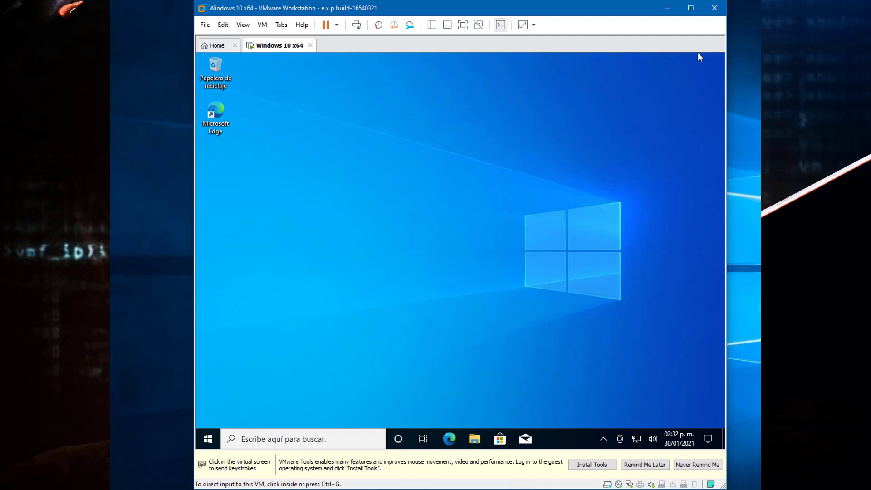